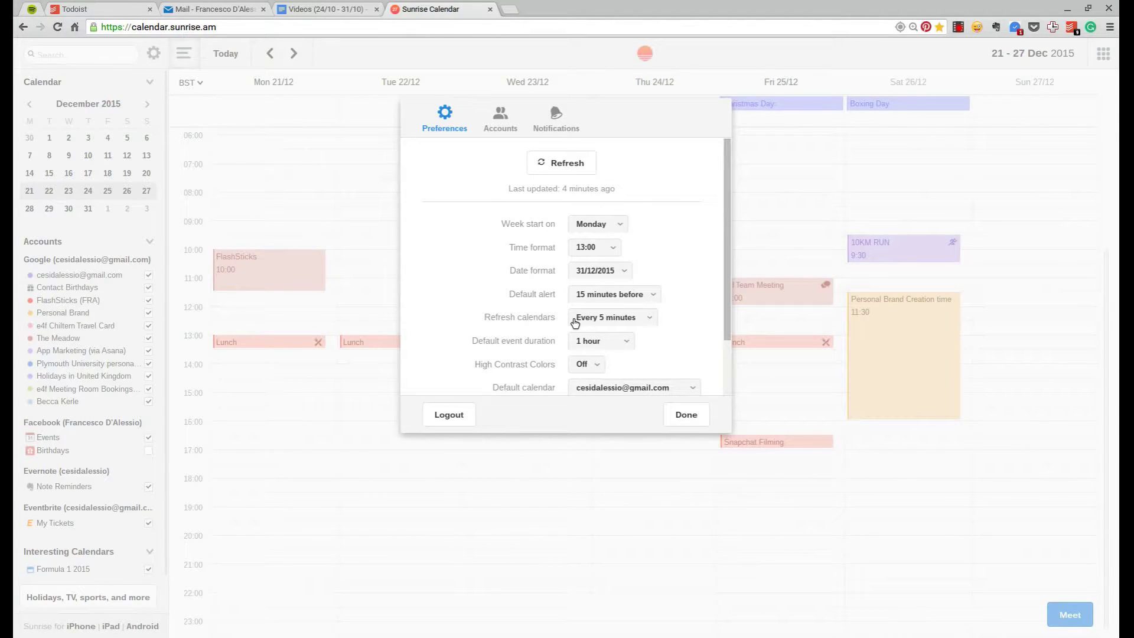
- Open the Accounts section of Settings and scroll to the list of connected accounts
click(503, 134)
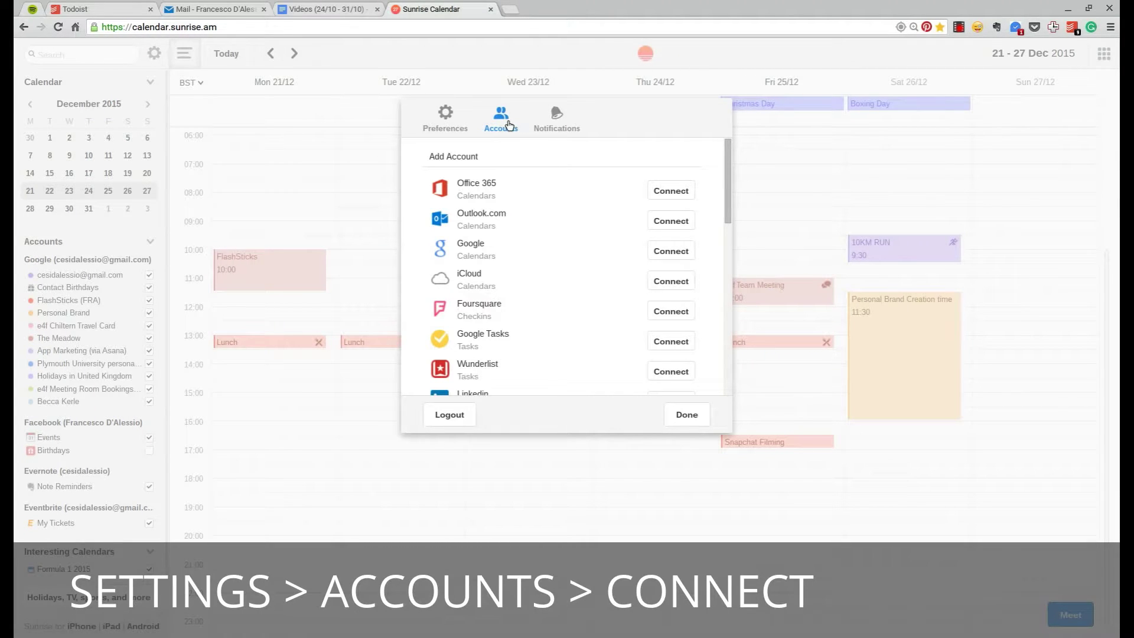
scroll(579, 223, down, 10)
scroll(578, 223, up, 6)
scroll(578, 223, down, 6)
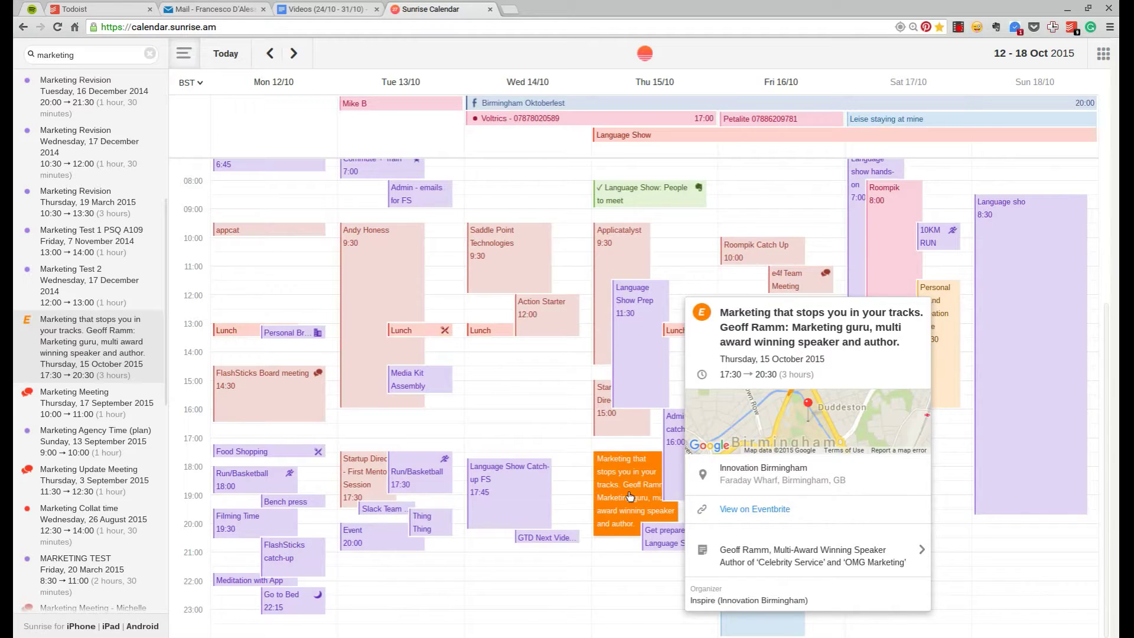
- Read an event's full description, return to its main details, then open the Birmingham Oktoberfest event
click(824, 548)
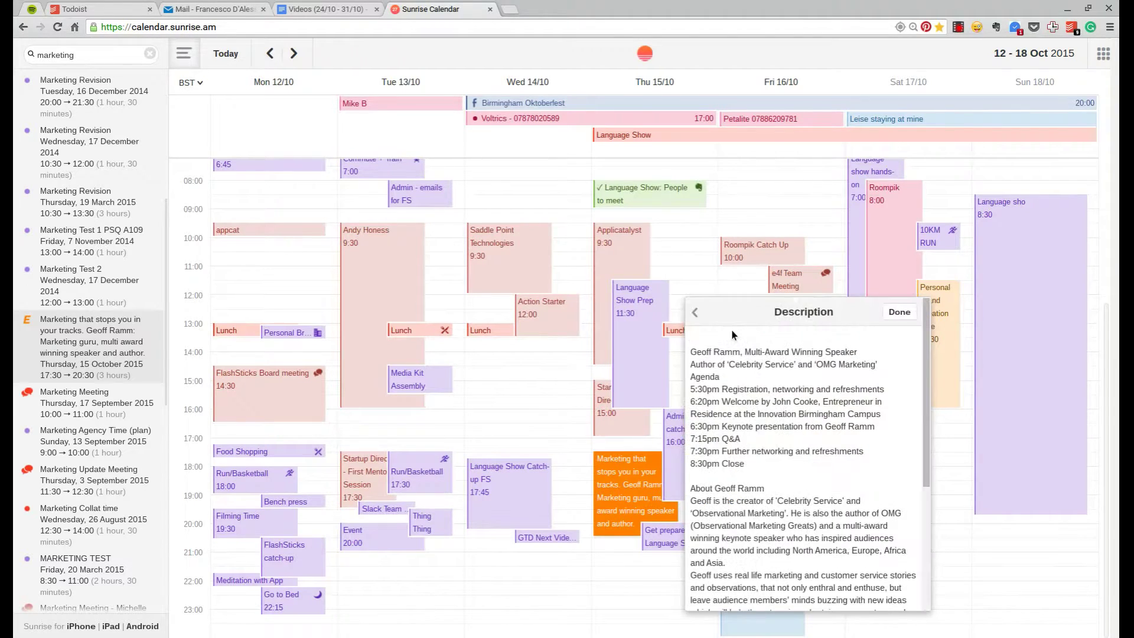
scroll(819, 481, down, 3)
scroll(770, 404, up, 3)
click(695, 313)
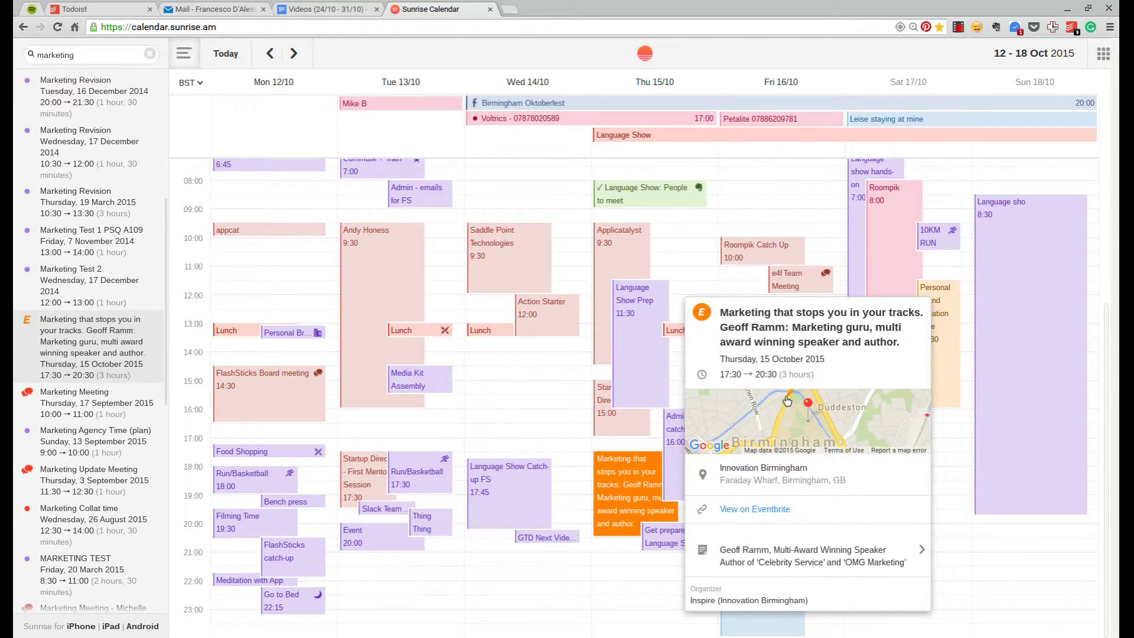
click(557, 104)
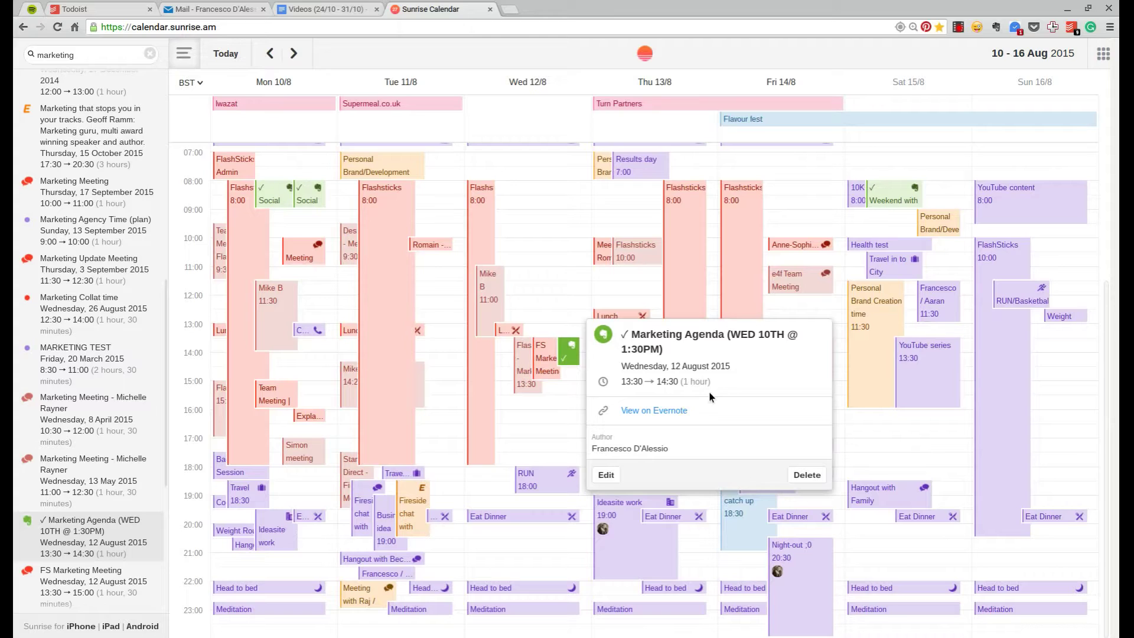
- View the Marketing Agenda note in Evernote, then close the Evernote page to return to the calendar
click(680, 418)
click(603, 10)
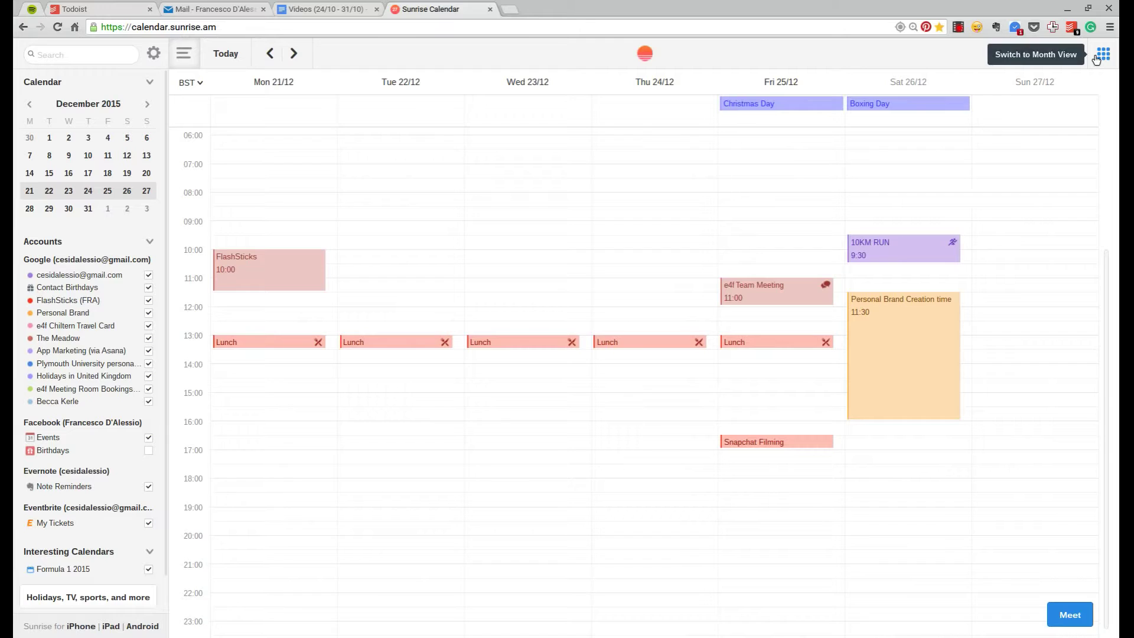
click(1098, 56)
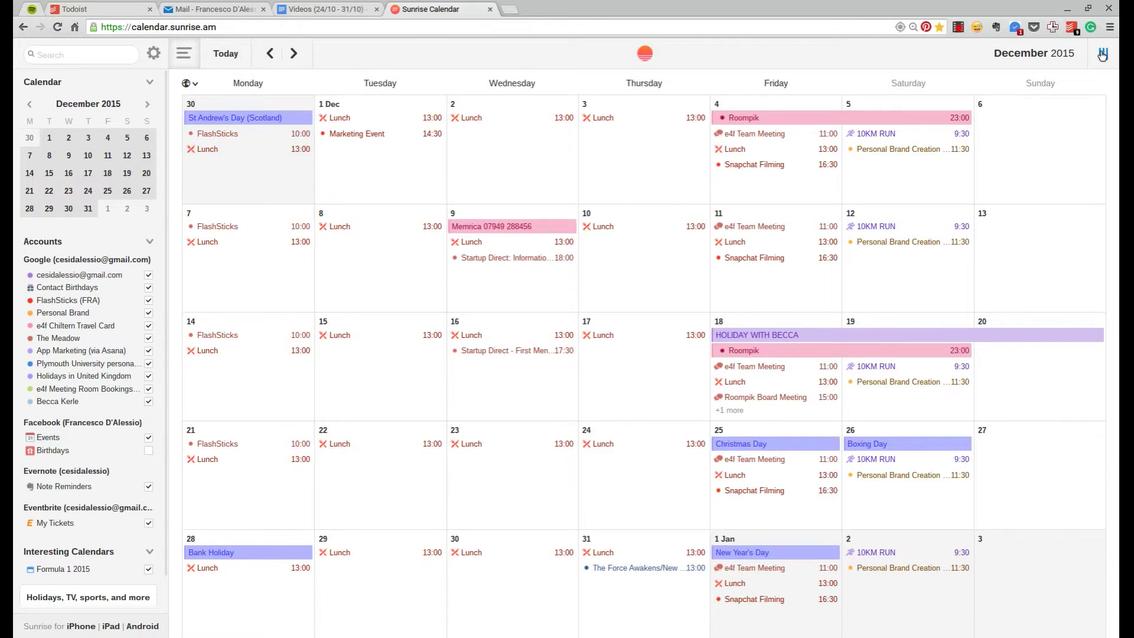
click(1102, 54)
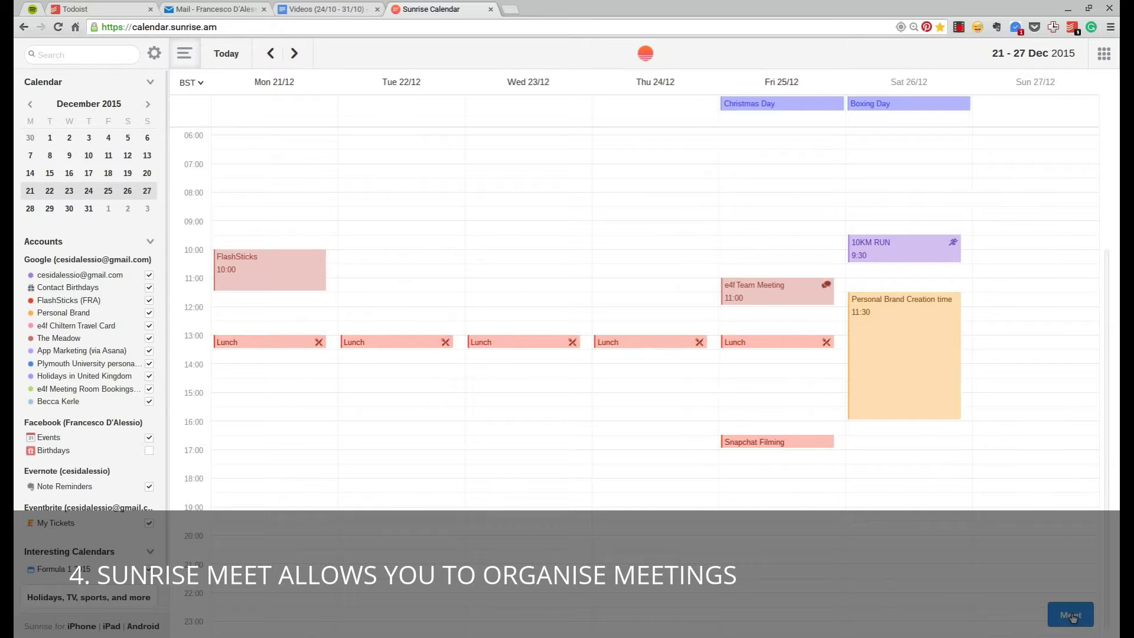
- In Meet mode, propose nine hour-long slots from Monday 7:30 through Thursday 19:00
click(1070, 615)
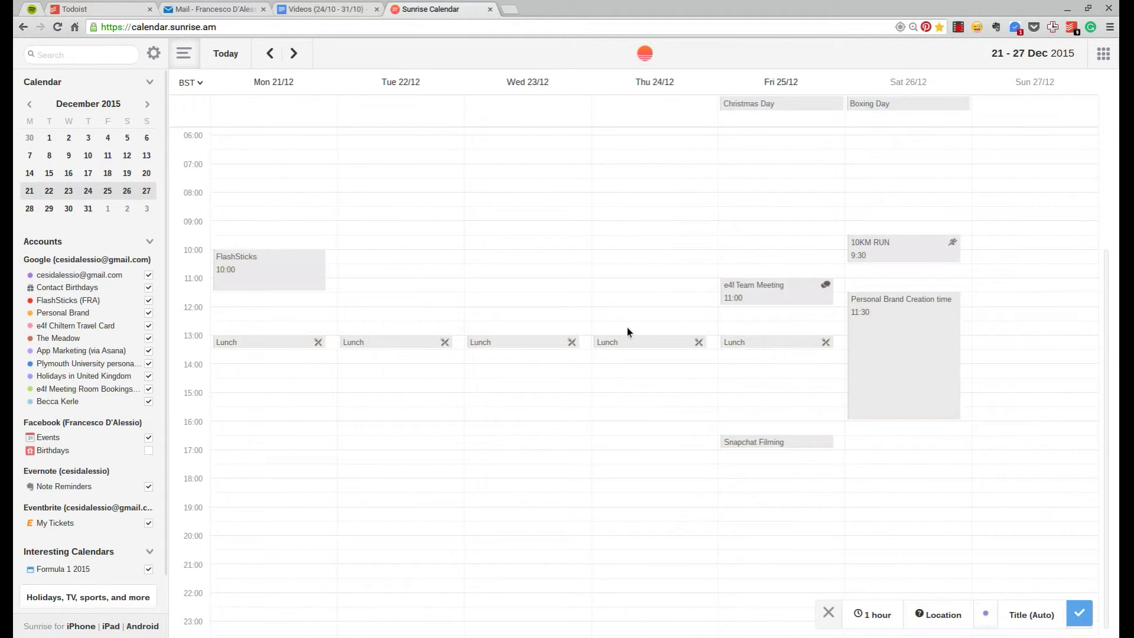
click(610, 306)
click(549, 289)
click(500, 259)
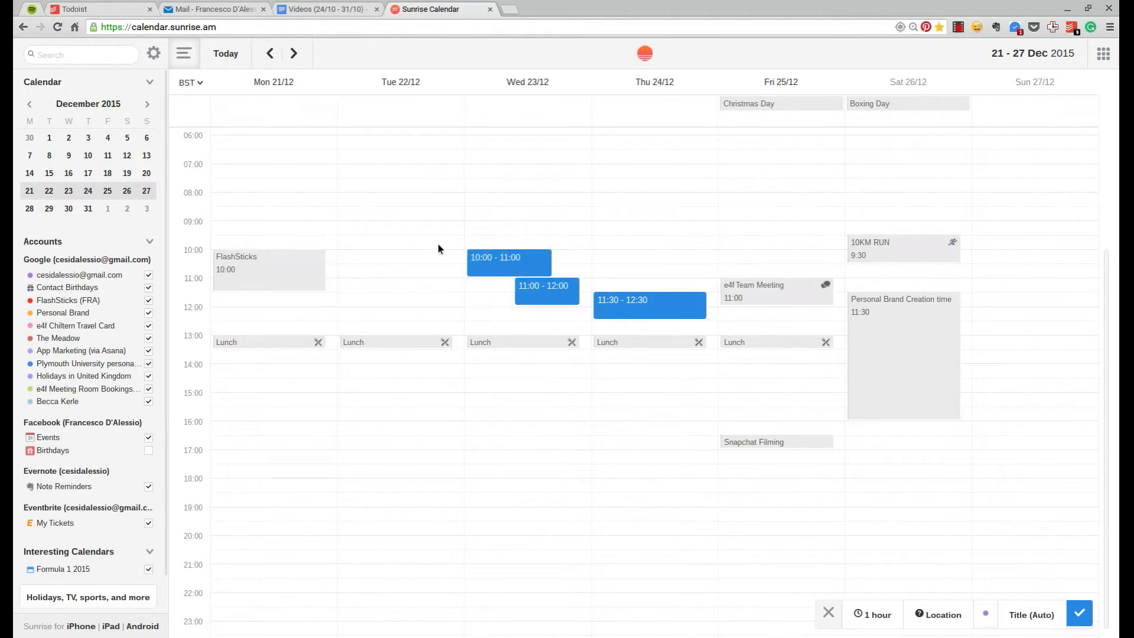
click(383, 242)
click(381, 196)
click(297, 186)
click(415, 384)
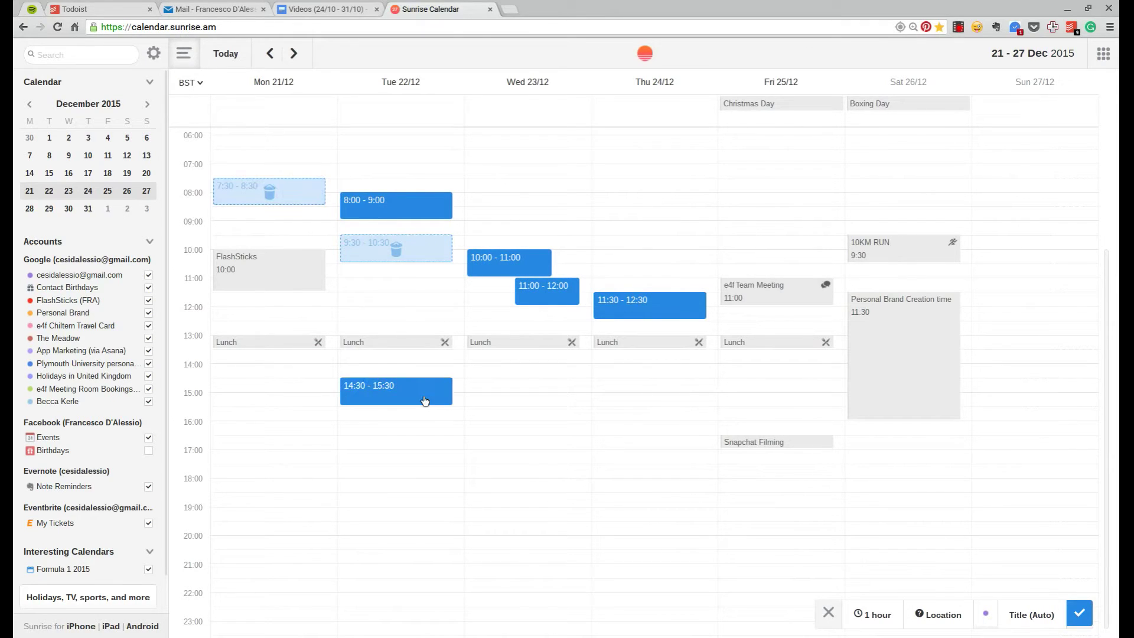
click(558, 503)
click(637, 516)
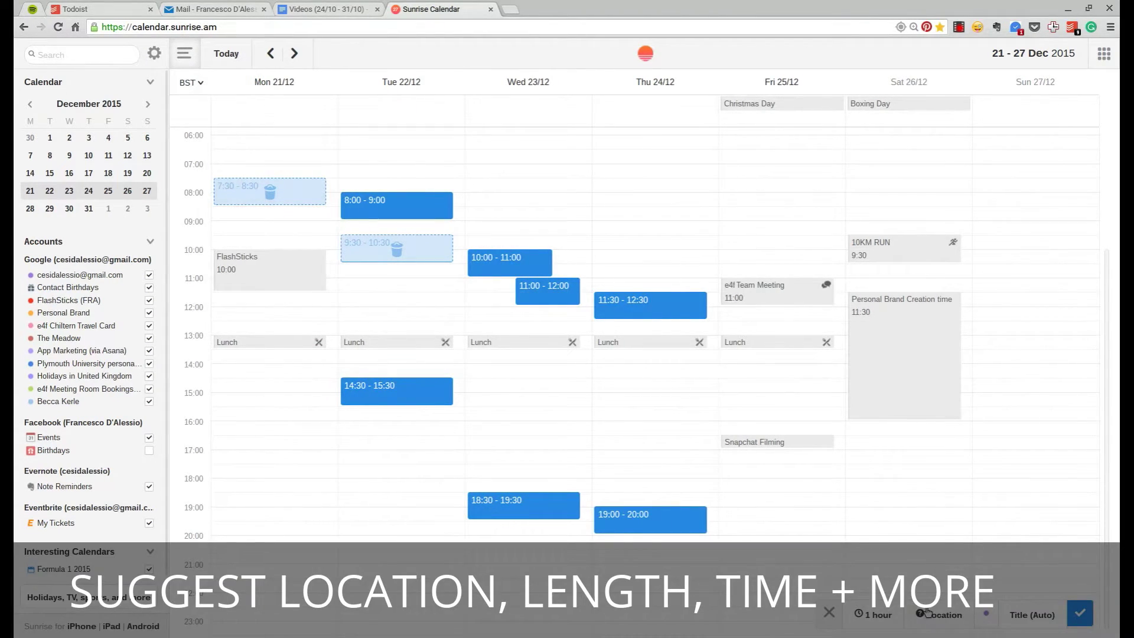
- Review the location options, then change the meeting length to 30 minutes and then 2 hours
click(930, 614)
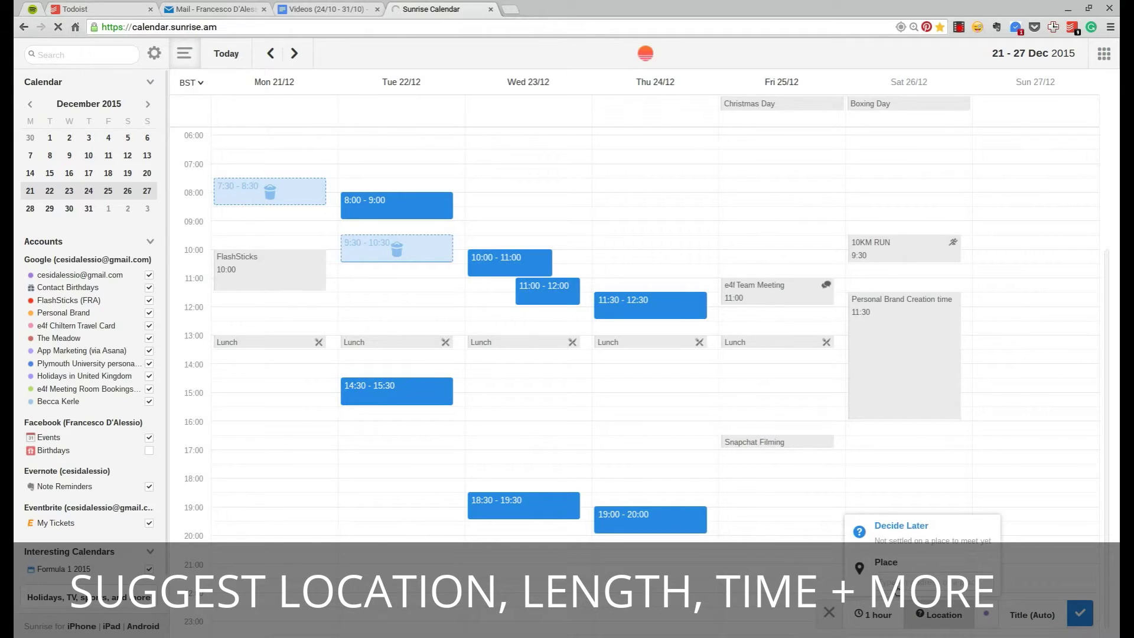
click(862, 613)
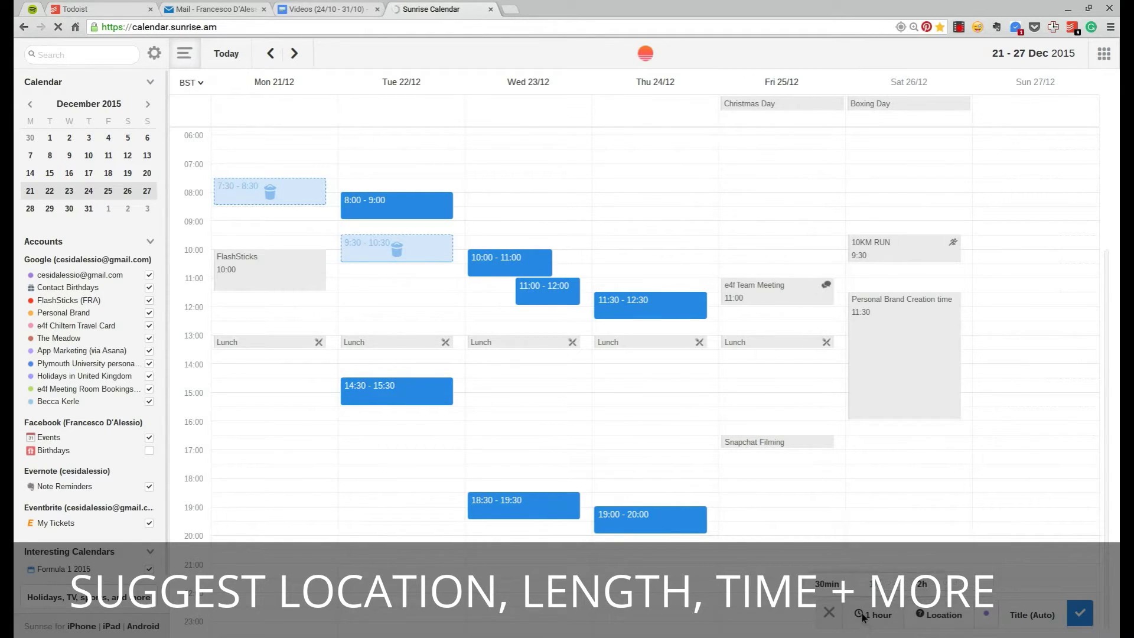
click(861, 612)
click(848, 604)
click(810, 587)
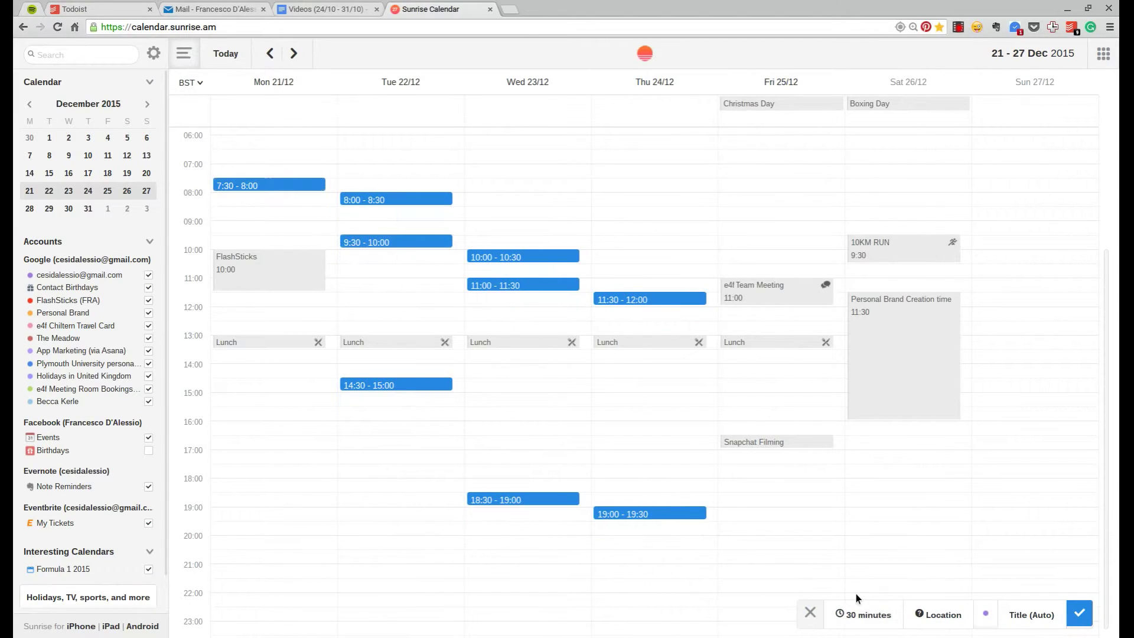
click(863, 614)
click(901, 588)
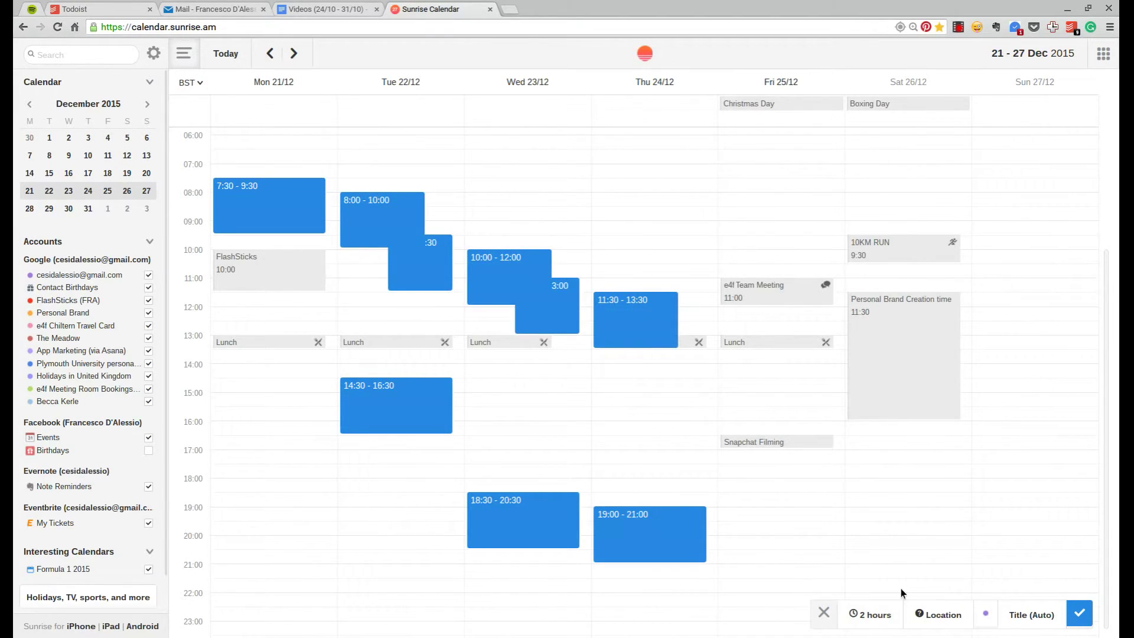
- Check the meeting's calendar, give it the custom title 'Test', then leave Meet mode
click(983, 614)
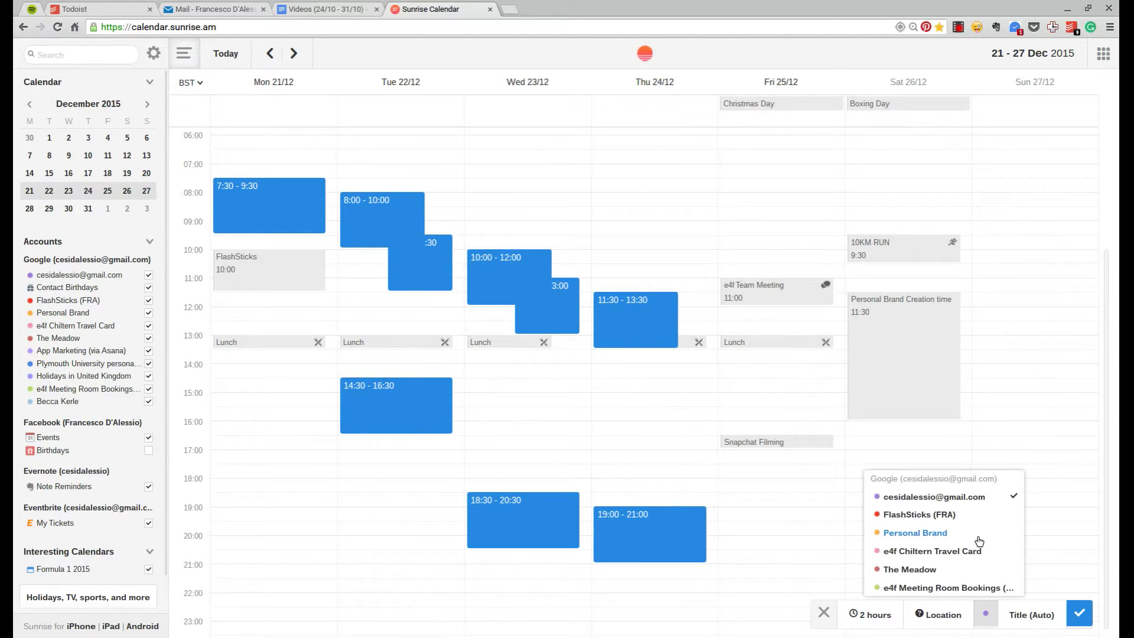
click(1032, 613)
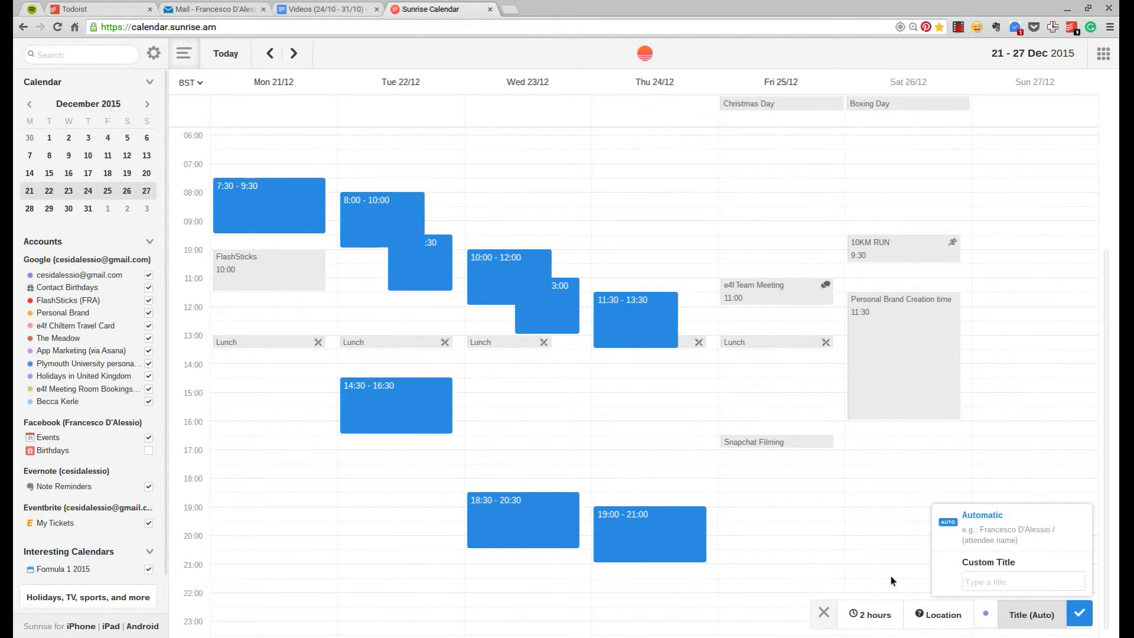
click(1007, 584)
text(Test)
key(Return)
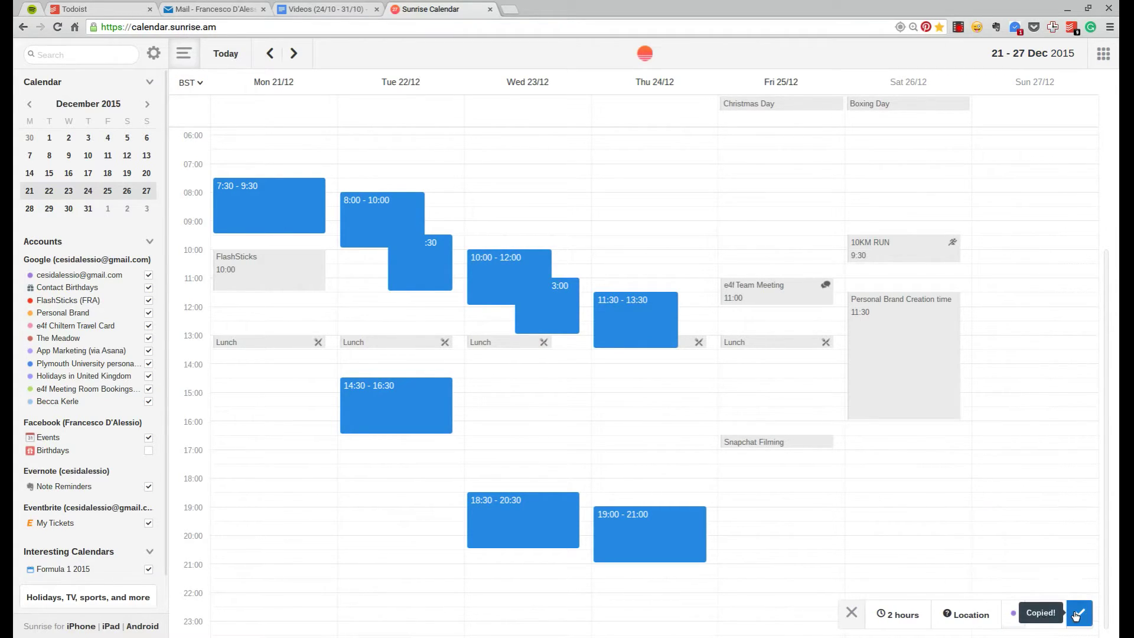
key(Escape)
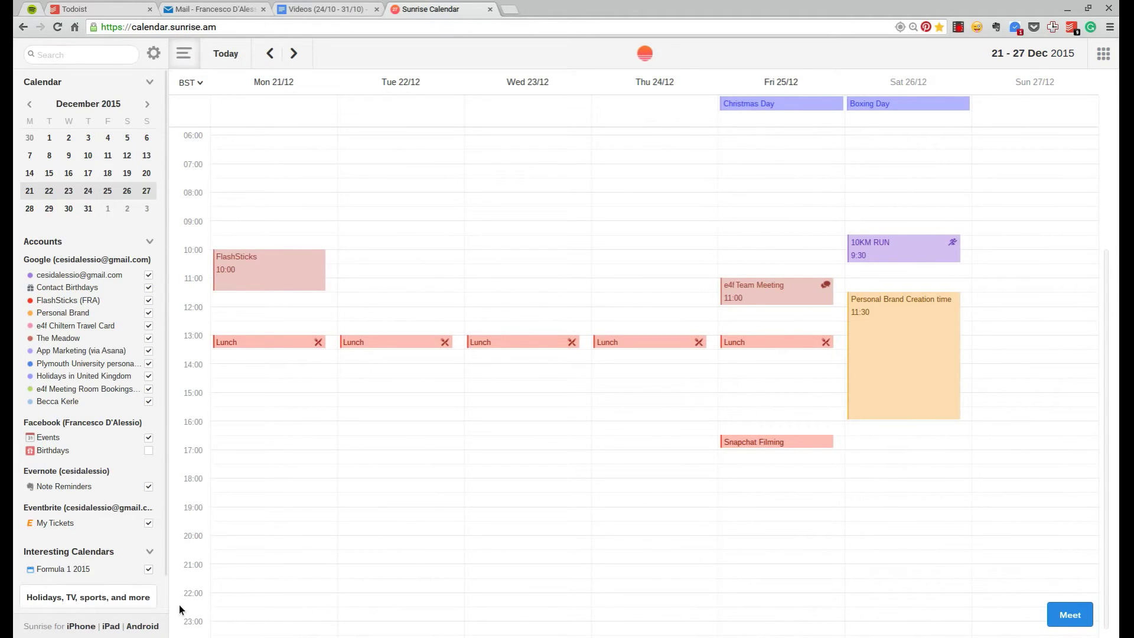
- Open the Interesting Calendars catalogue, browse its categories, and briefly peek at BBC One
click(98, 602)
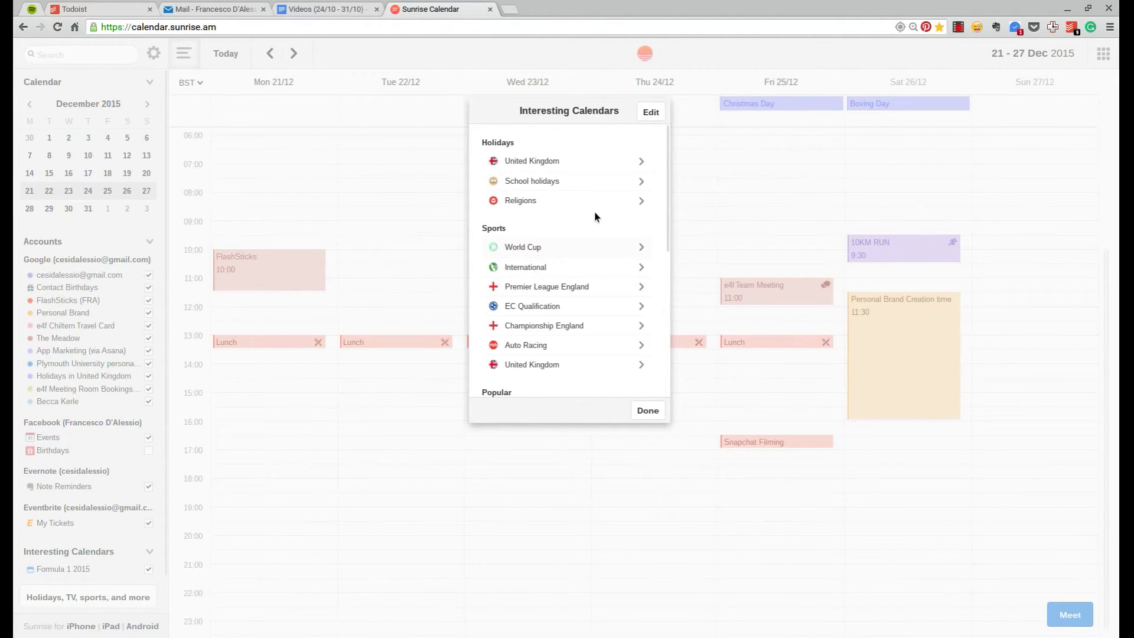
scroll(595, 214, down, 5)
scroll(595, 216, up, 5)
scroll(552, 171, down, 3)
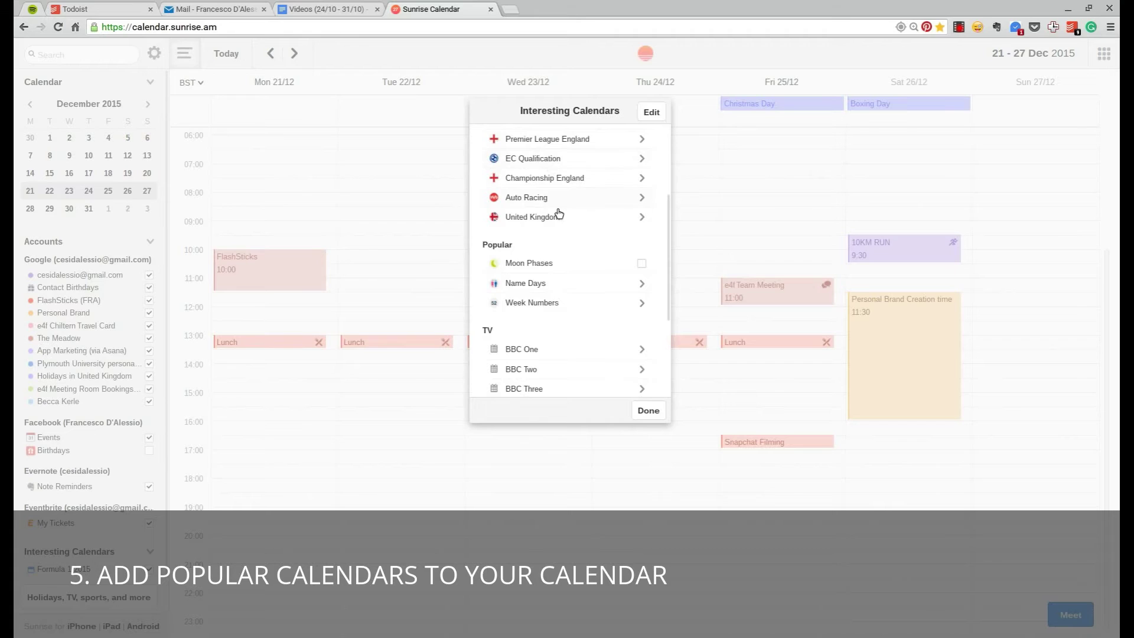
scroll(555, 204, up, 1)
scroll(553, 195, down, 3)
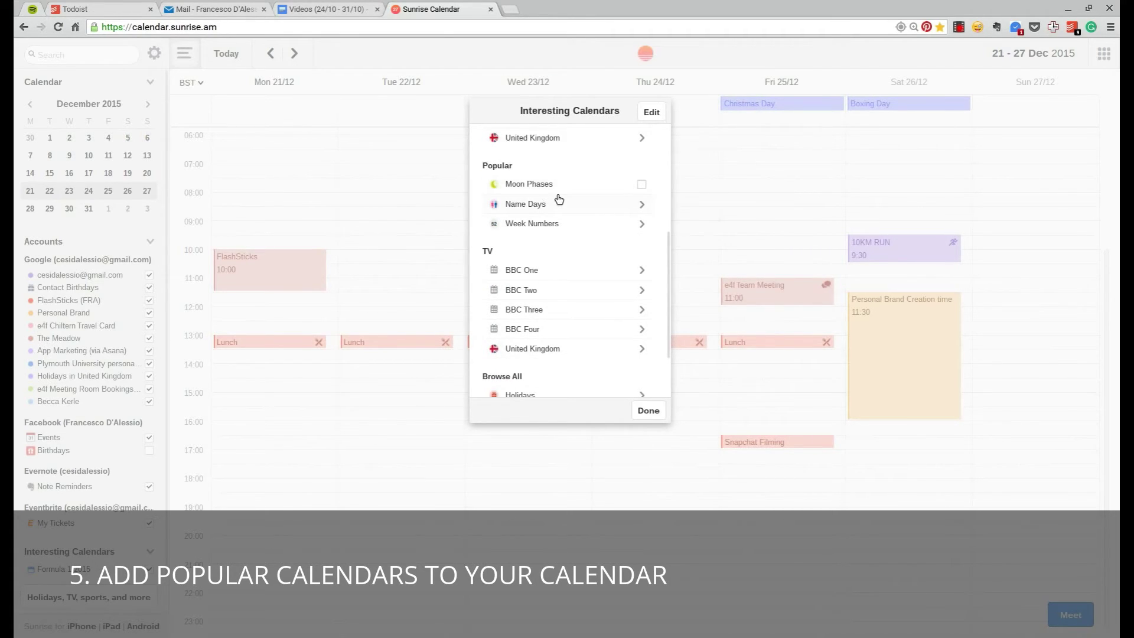
scroll(549, 192, down, 1)
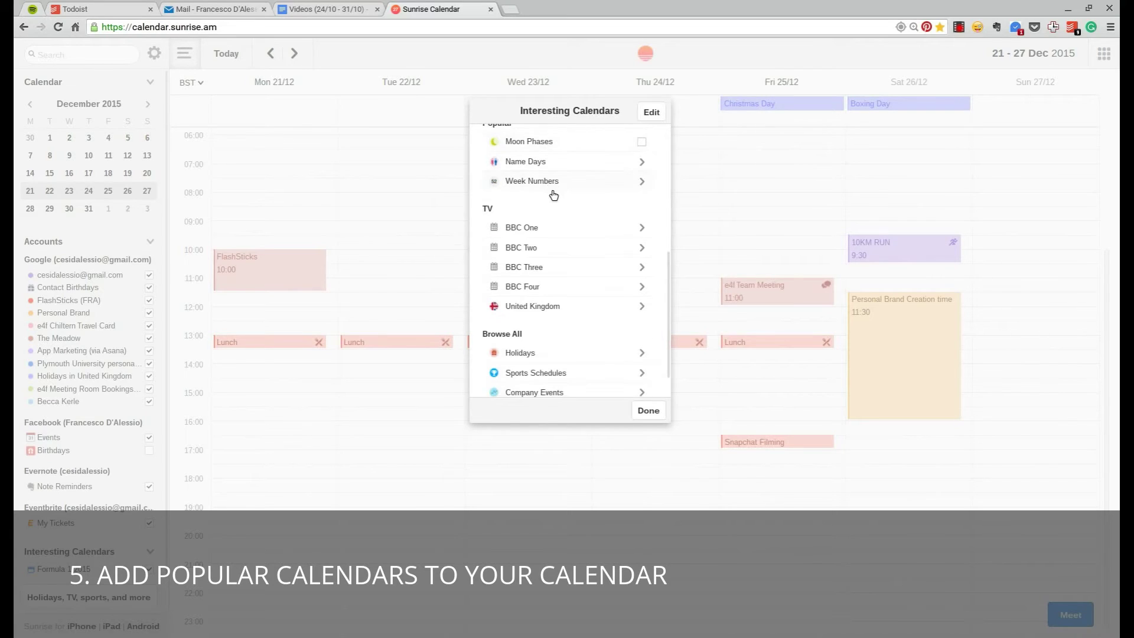
click(534, 230)
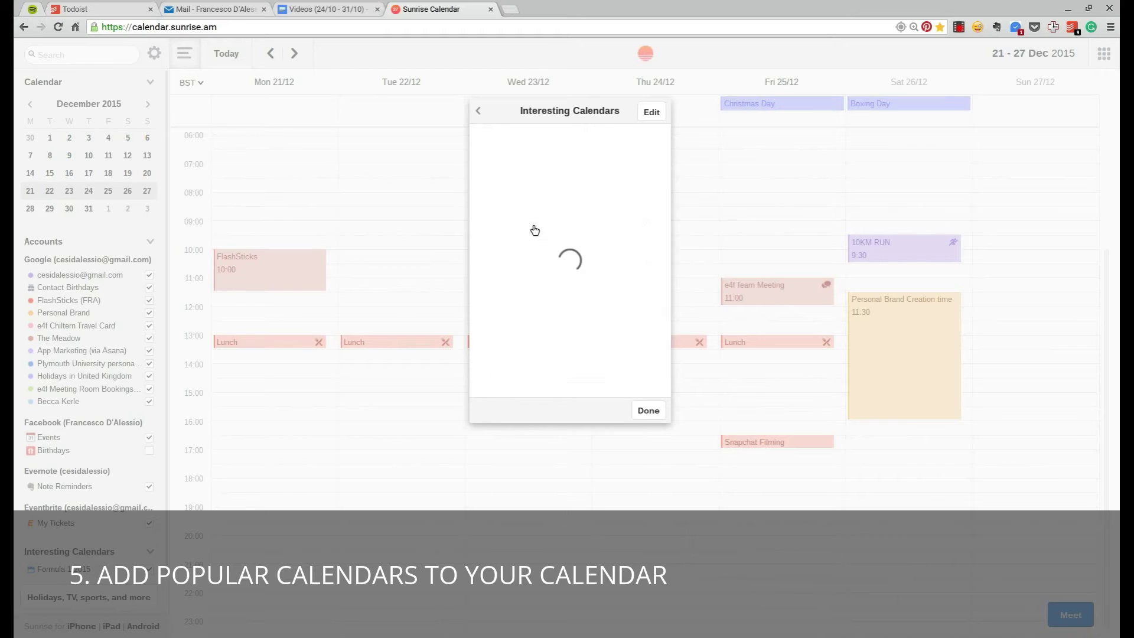
click(477, 112)
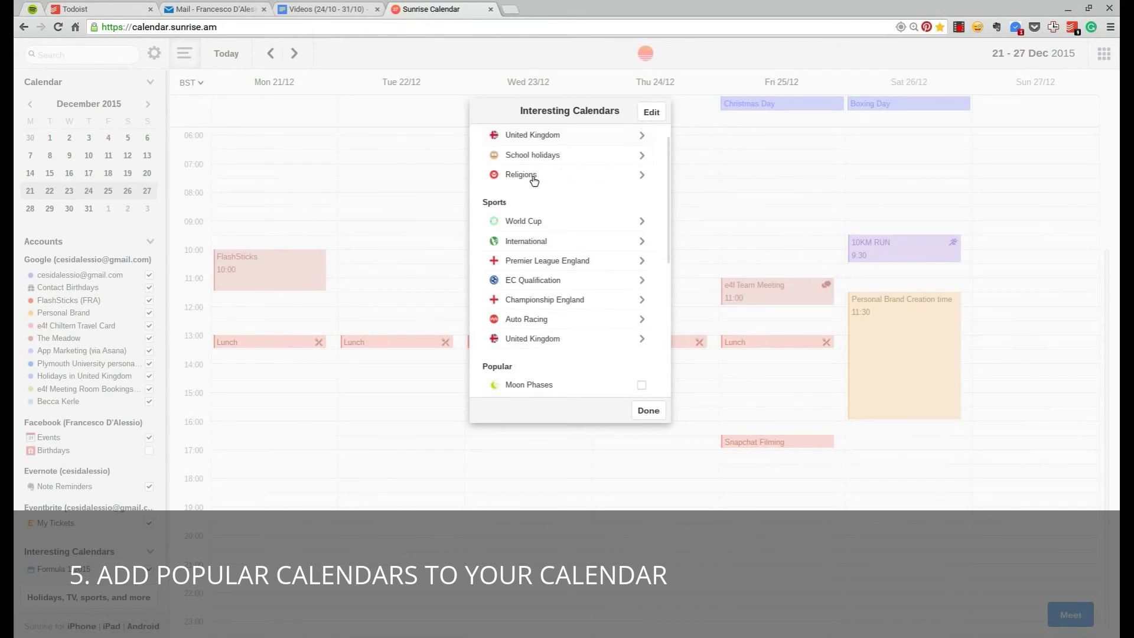
- Browse the Company Events calendars, then return to the category list
scroll(570, 251, down, 5)
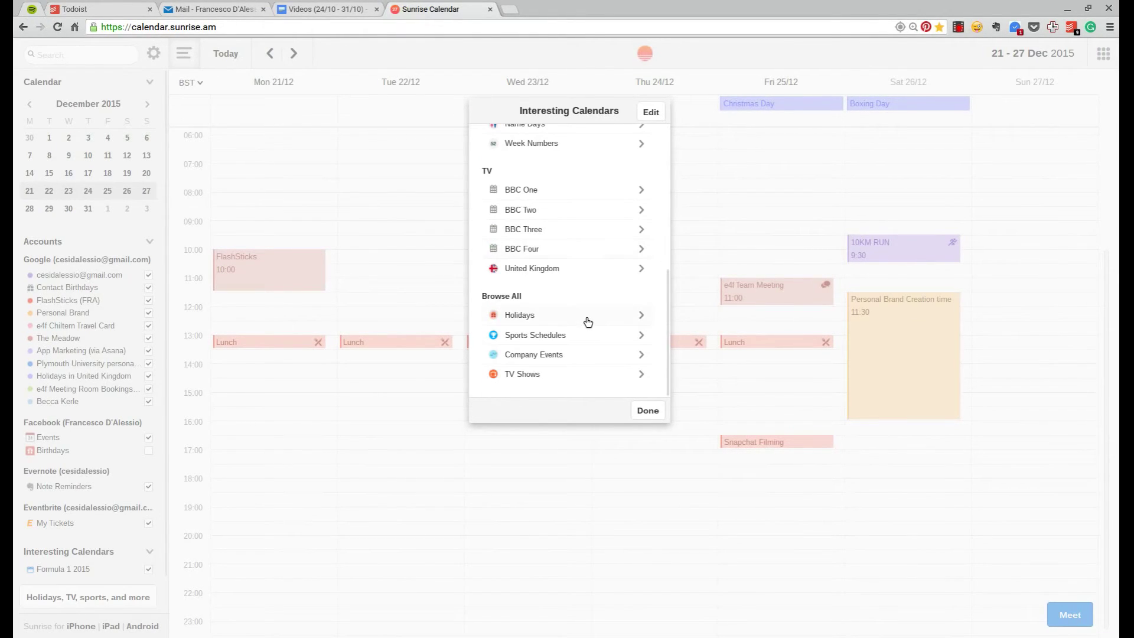
click(562, 354)
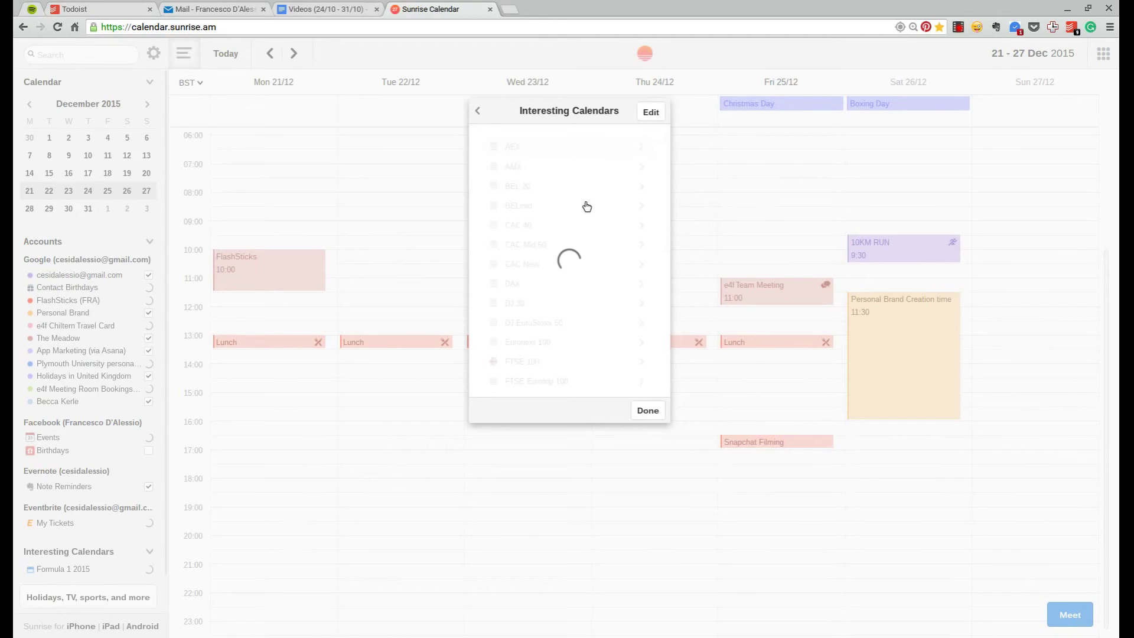
scroll(586, 206, down, 1)
scroll(587, 206, down, 3)
scroll(586, 206, down, 2)
scroll(585, 205, up, 6)
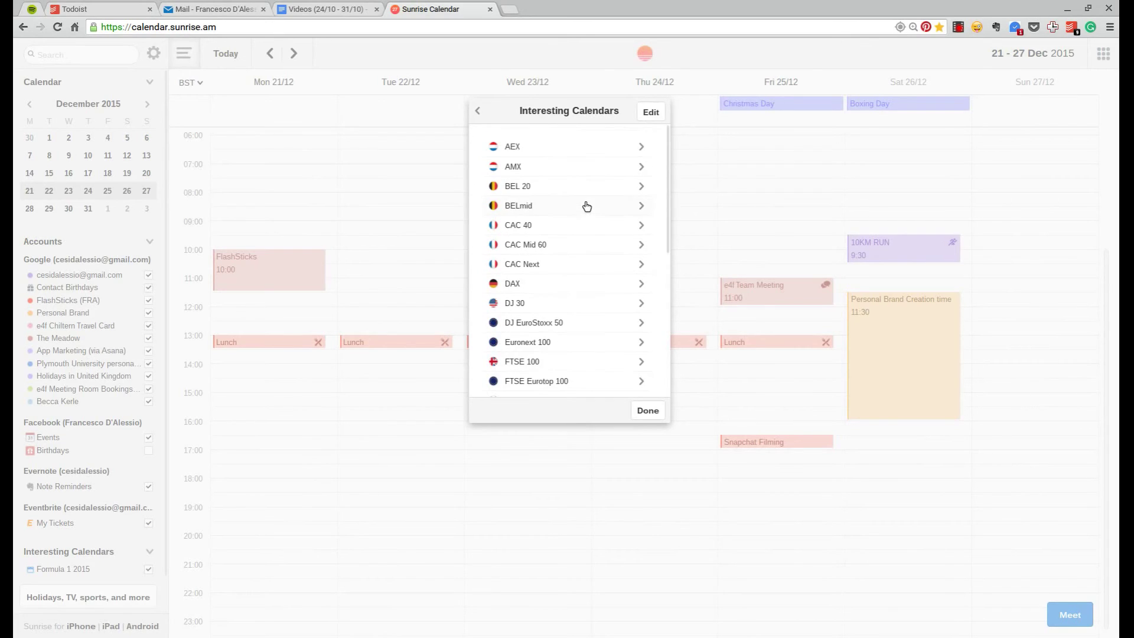
click(479, 111)
- Open the BBC One programme calendars and scroll through their list
scroll(587, 313, down, 3)
scroll(587, 314, up, 4)
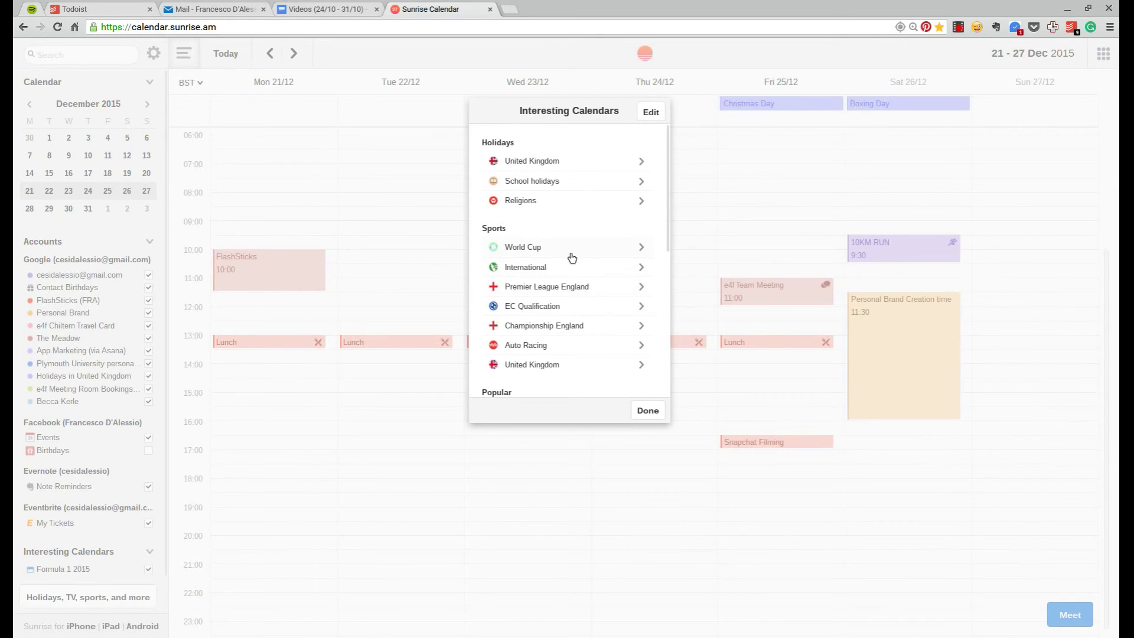
scroll(572, 258, down, 4)
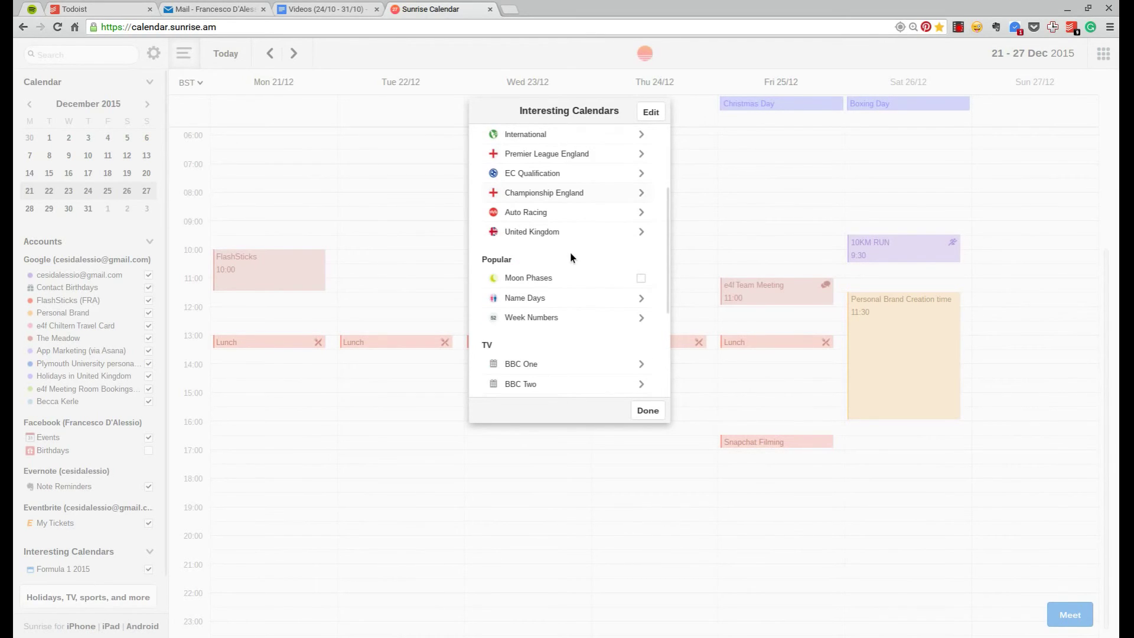
scroll(572, 257, down, 2)
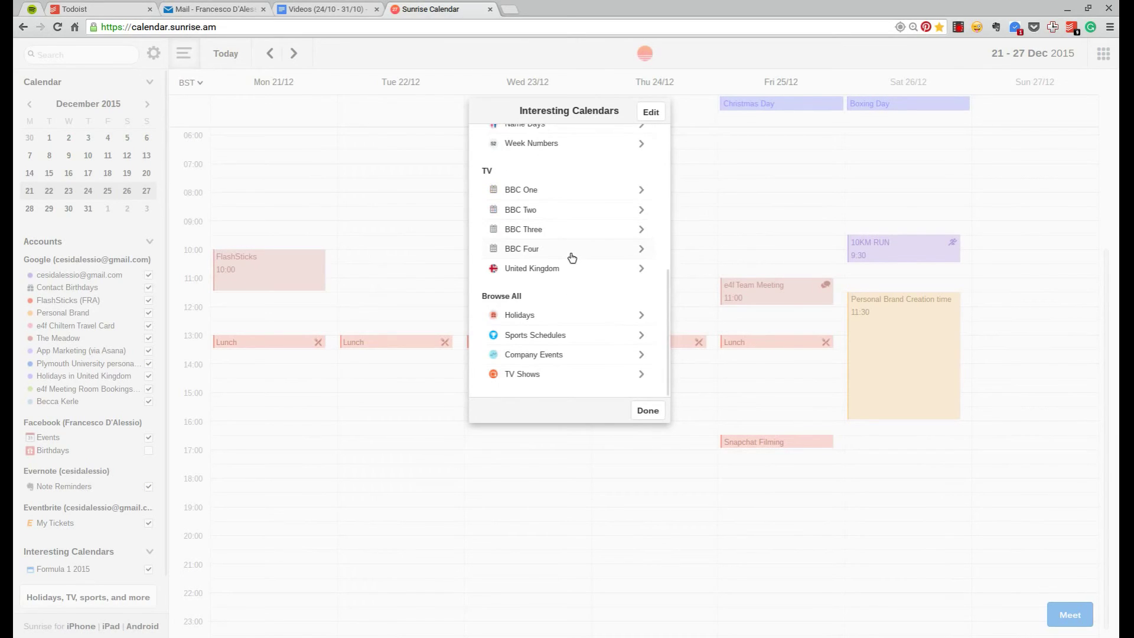
click(563, 201)
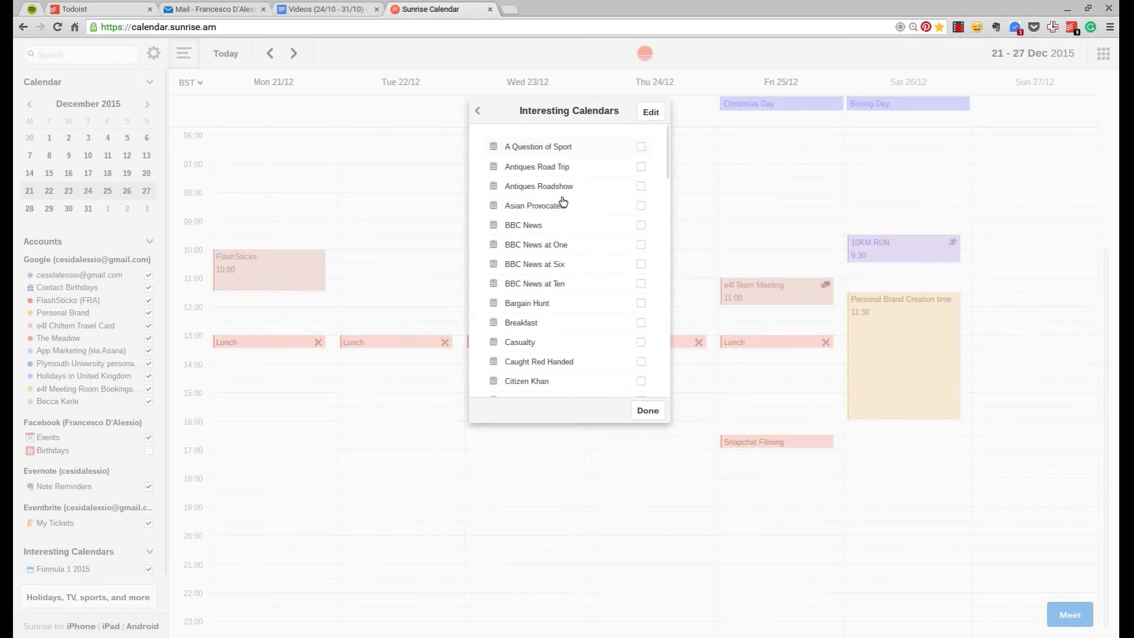
scroll(563, 202, down, 15)
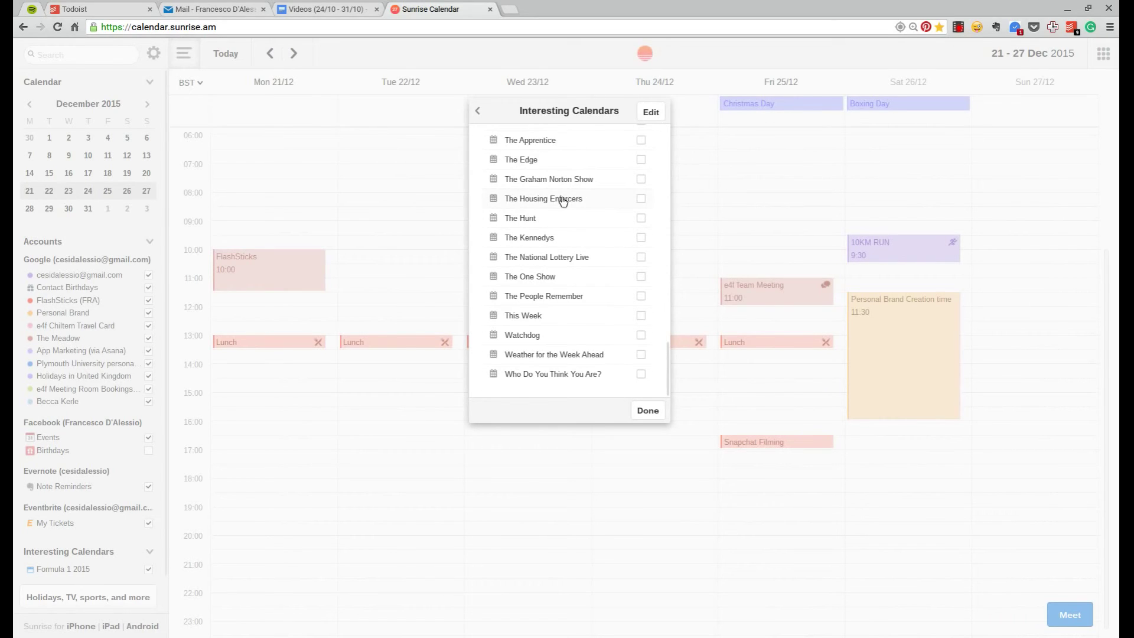
scroll(563, 201, up, 3)
scroll(562, 202, up, 4)
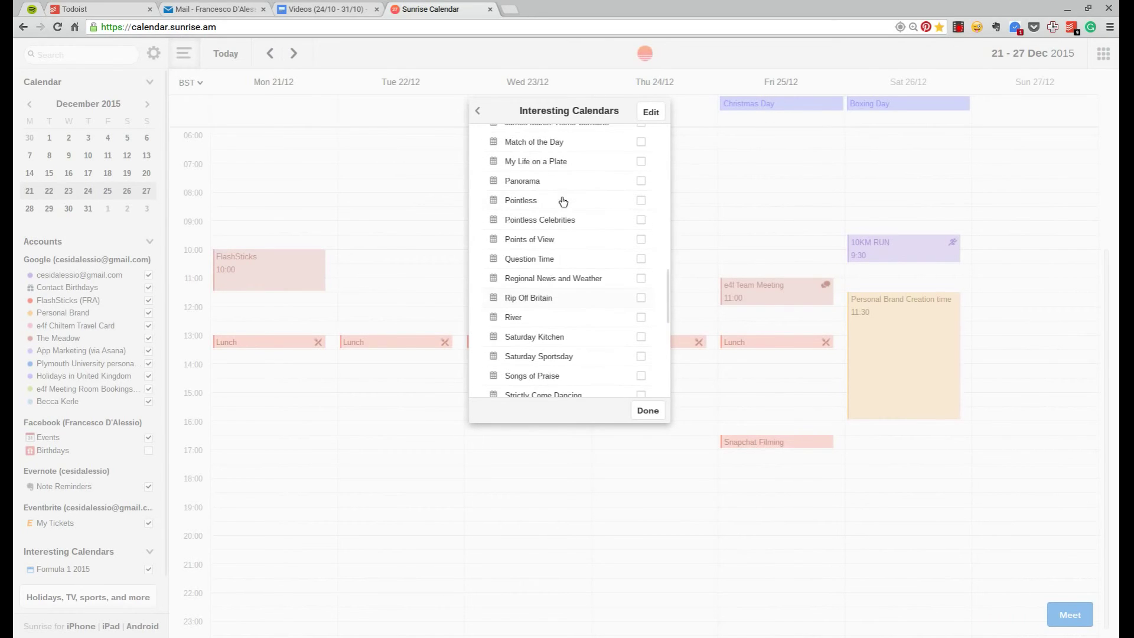
scroll(563, 202, up, 10)
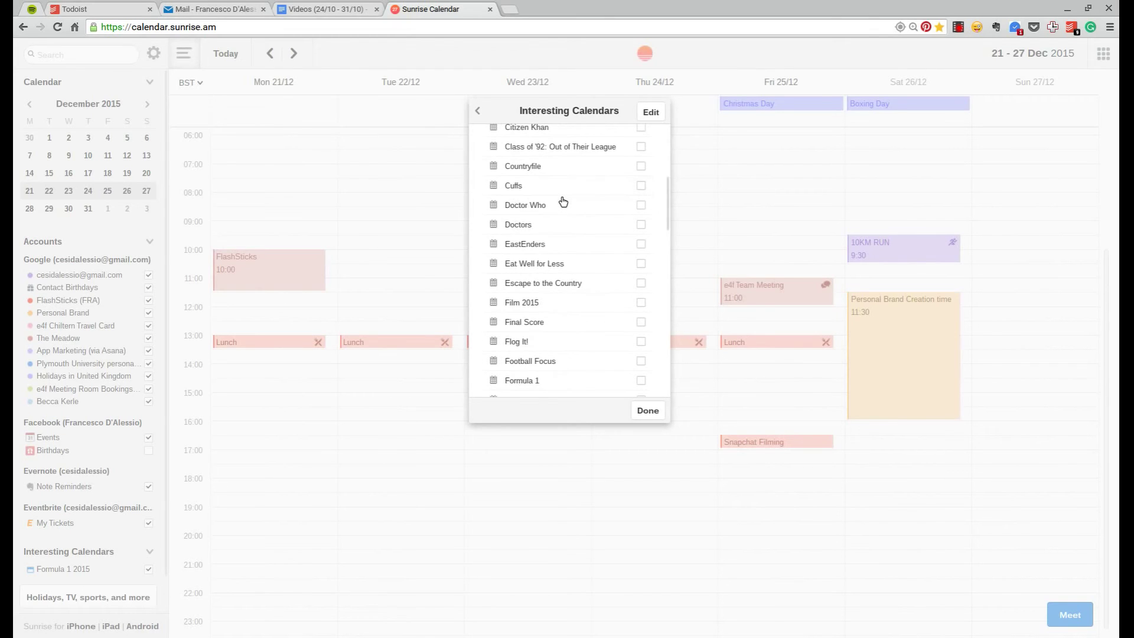
- Close the Interesting Calendars panel with Done to show the 21–27 Dec 2015 week again
click(648, 411)
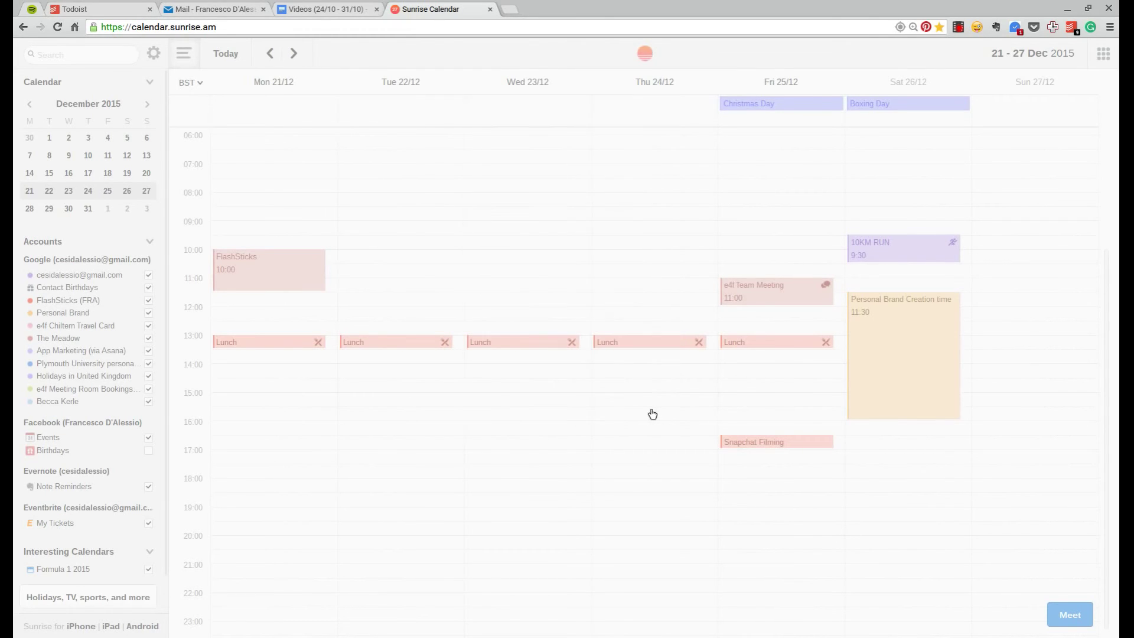